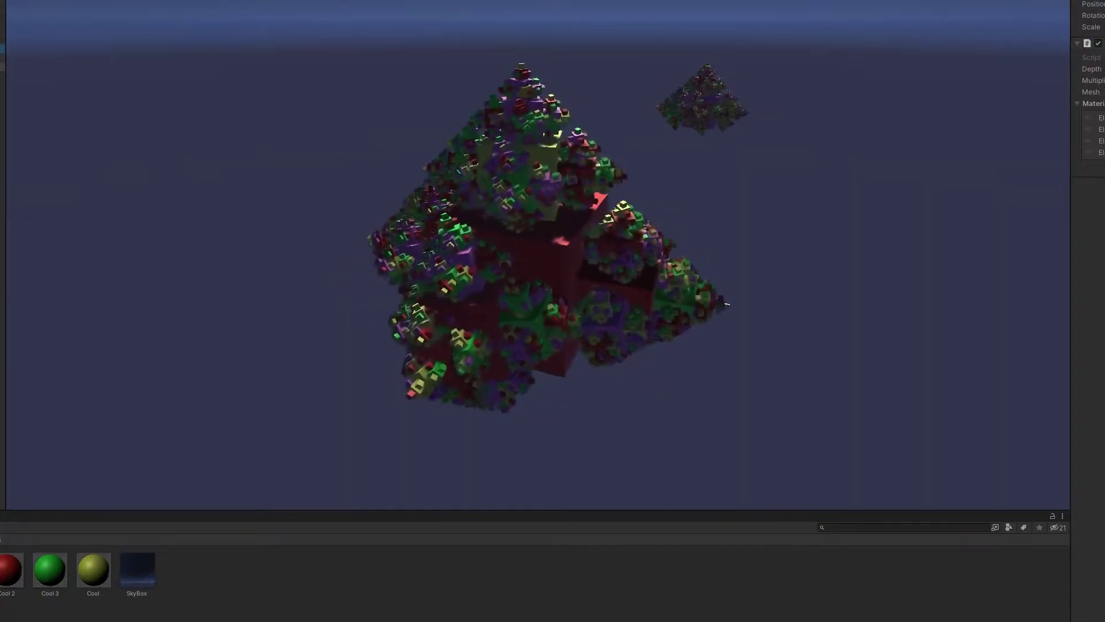
Show the running fractals in the Scene view, select the small distant fractal and move it toward the large one.
key("ctrl+1")
left_click(701, 102)
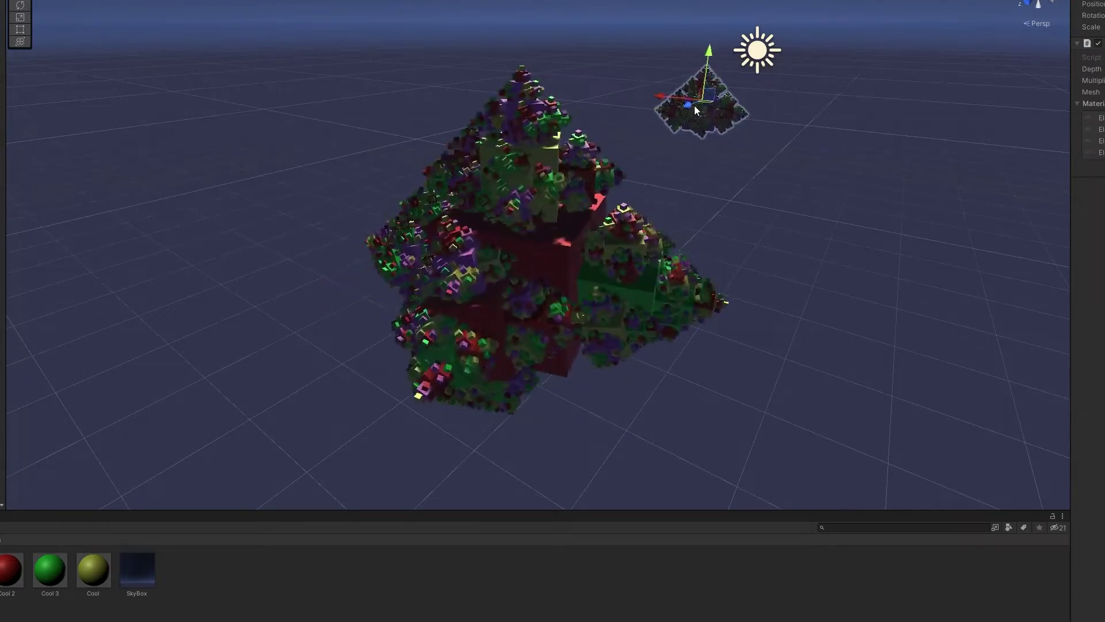
mouse_move(694, 105)
left_mouse_down()
mouse_move(606, 150)
mouse_move(594, 126)
mouse_move(712, 156)
mouse_move(630, 168)
mouse_move(638, 187)
left_mouse_up()
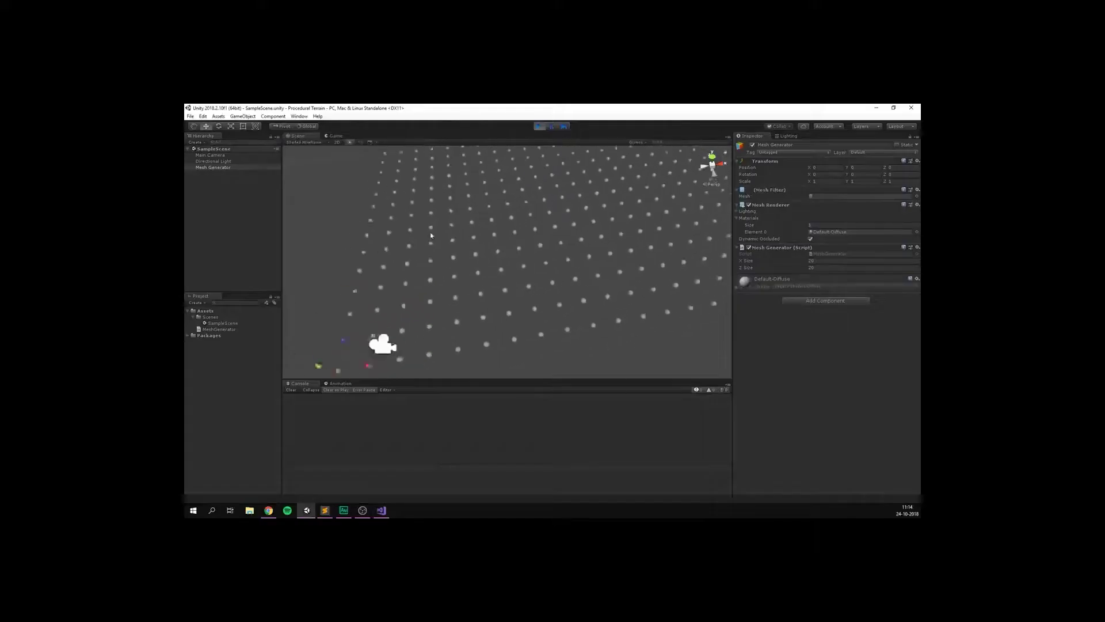
scroll(431, 235, "down", 5)
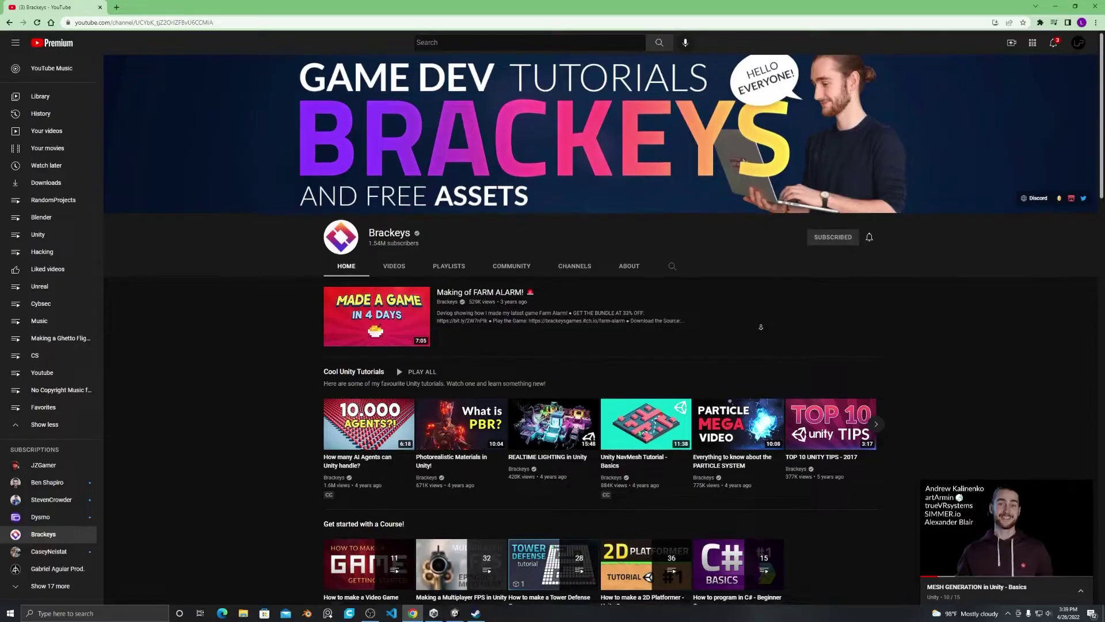
Look through the video listings on the Brackeys and Sebastian Lague YouTube channel pages.
scroll(760, 327, "down", 5)
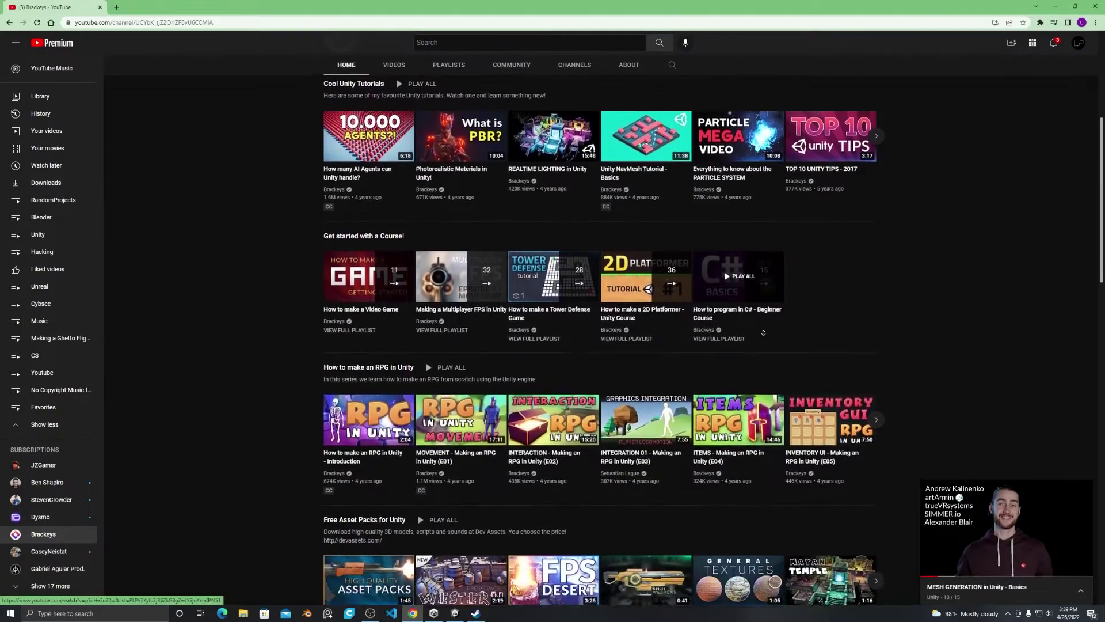
scroll(763, 333, "down", 3)
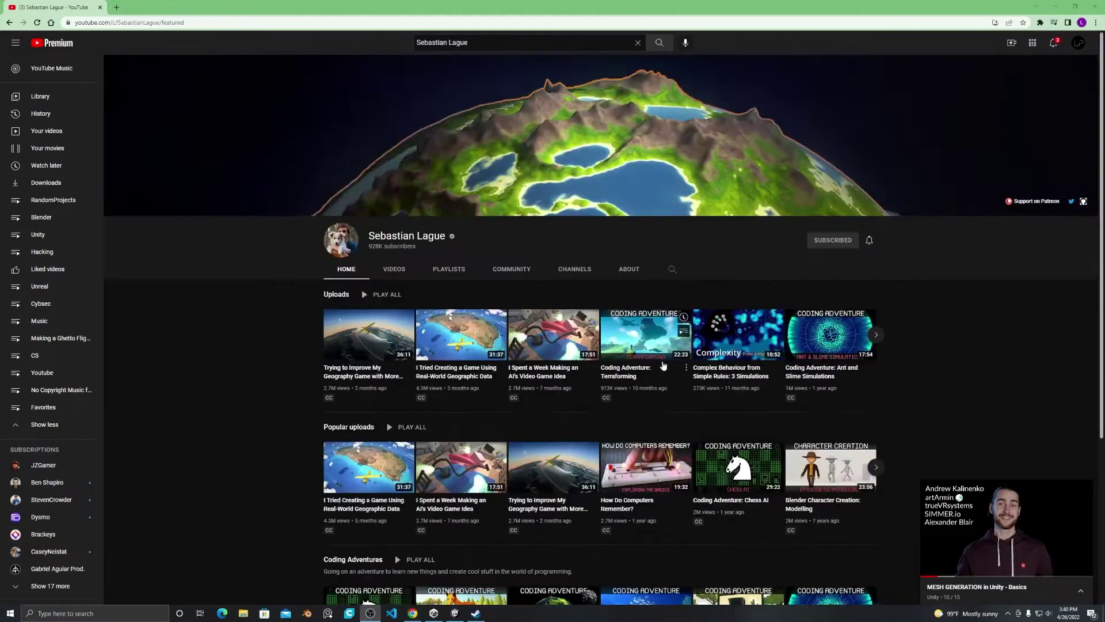
scroll(663, 365, "down", 2)
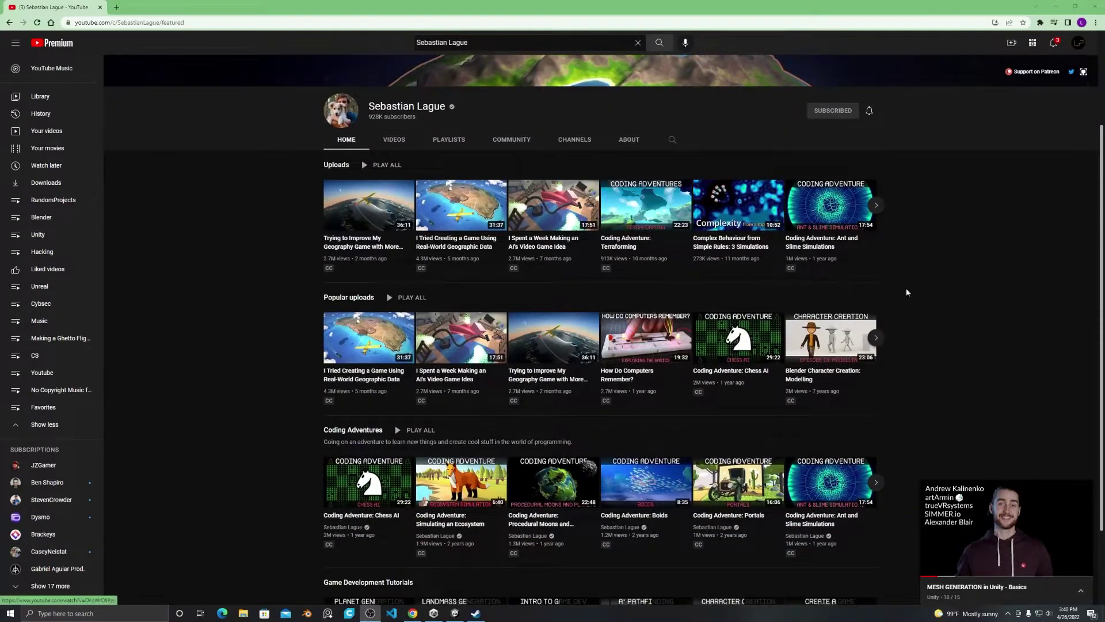
scroll(1013, 213, "up", 1)
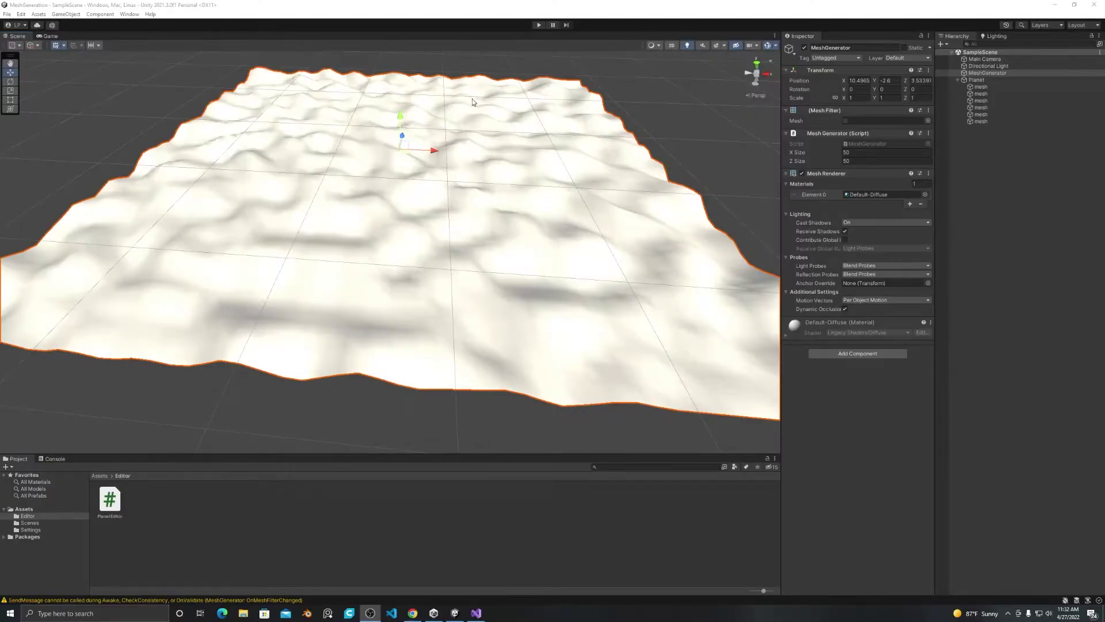
Examine the generated 50 by 50 terrain mesh in the Unity Scene view.
middle_click_drag(472, 99, 478, 179)
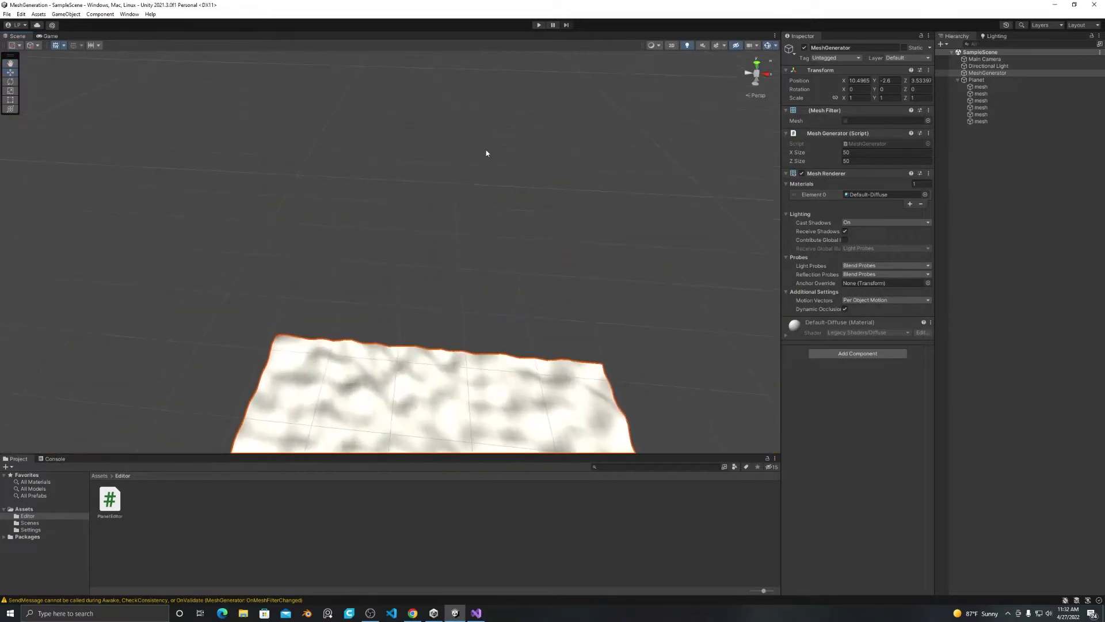
left_click_drag(486, 153, 506, 231, "alt")
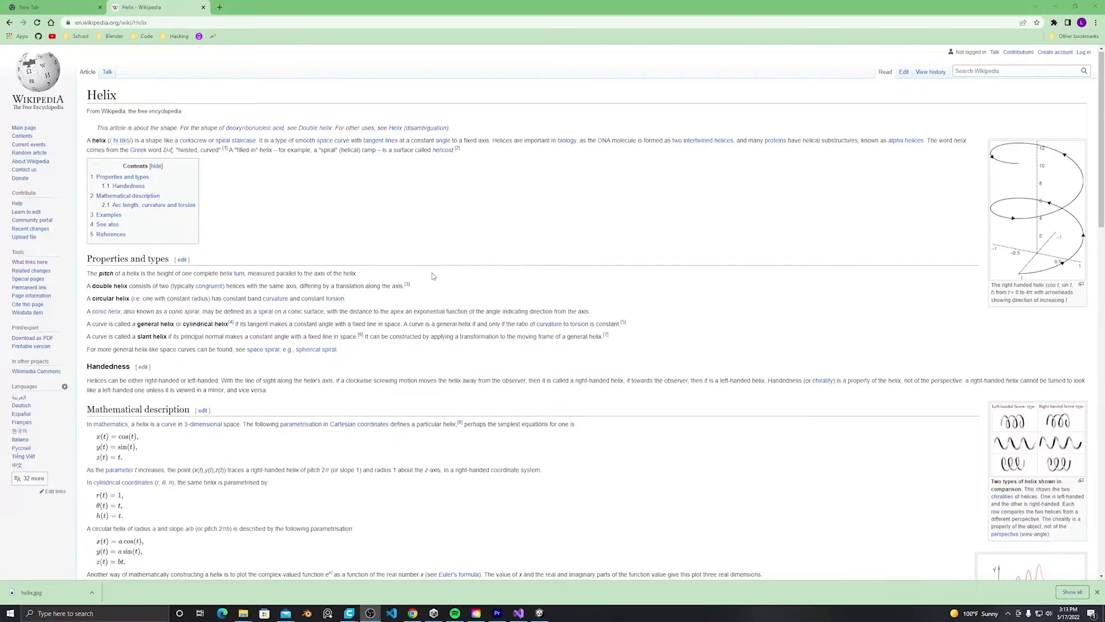
Read the Wikipedia article on the helix, including its mathematical description and parametric equations.
scroll(432, 276, "down", 1)
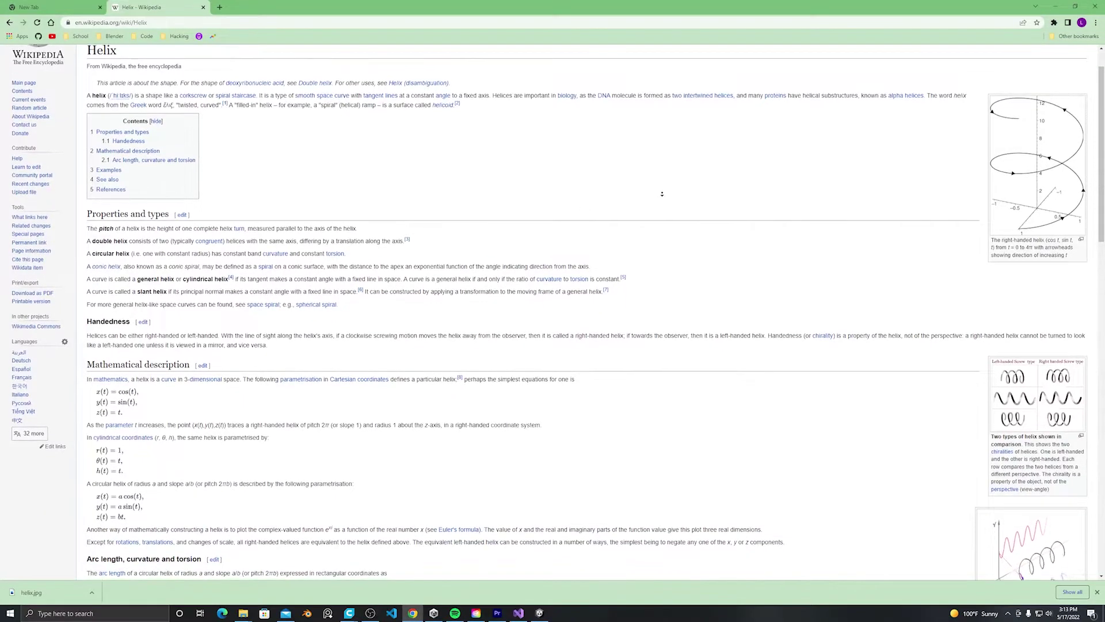
scroll(663, 188, "down", 1)
scroll(661, 204, "down", 5)
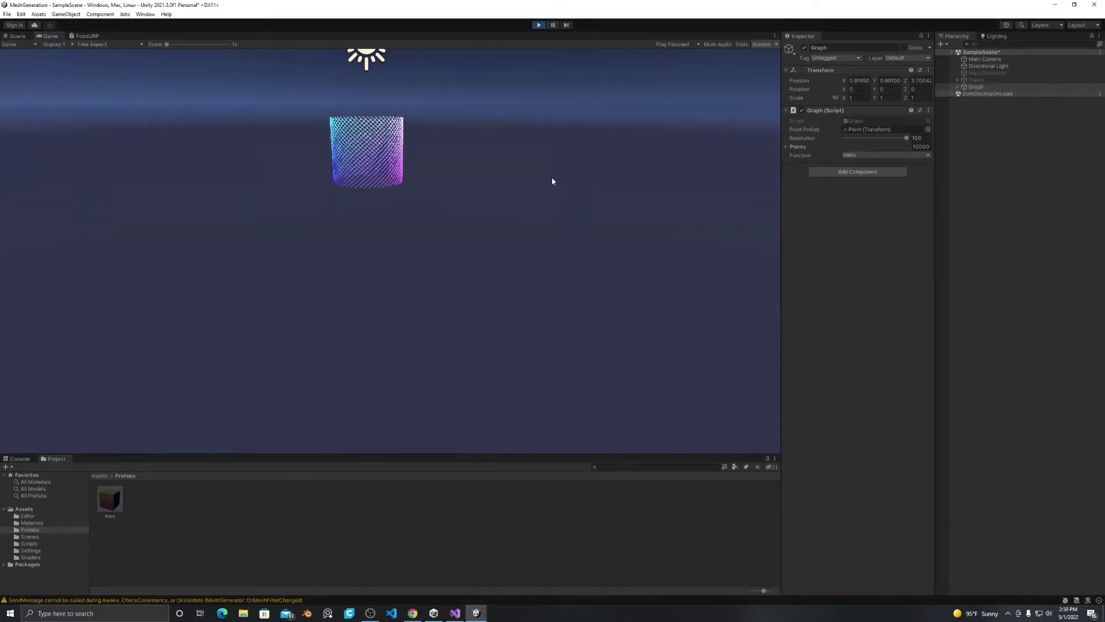
Inspect the running Helix point graph up close in Unity's Scene view.
left_click(19, 36)
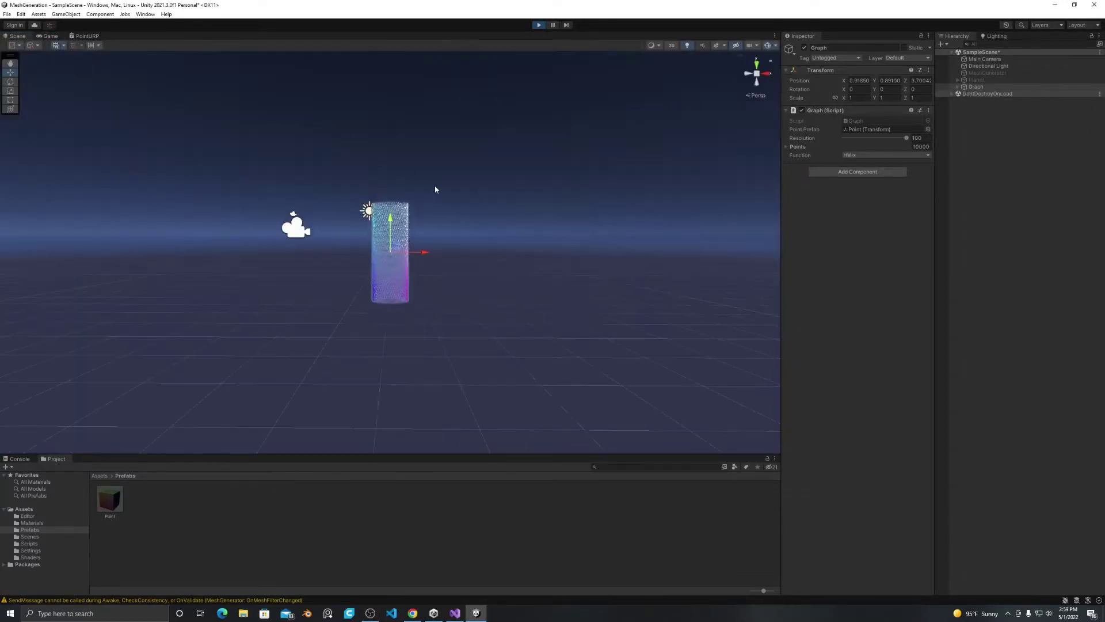
scroll(452, 215, "up", 5)
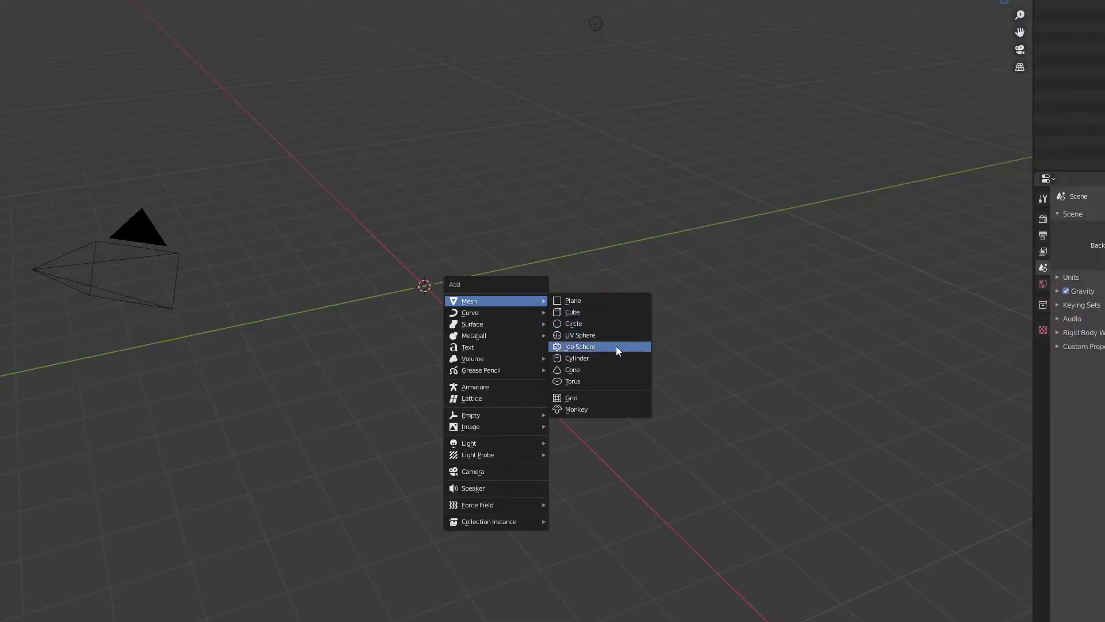
Add a Monkey mesh to the Blender scene and delete it.
left_click(616, 409)
right_click(618, 409)
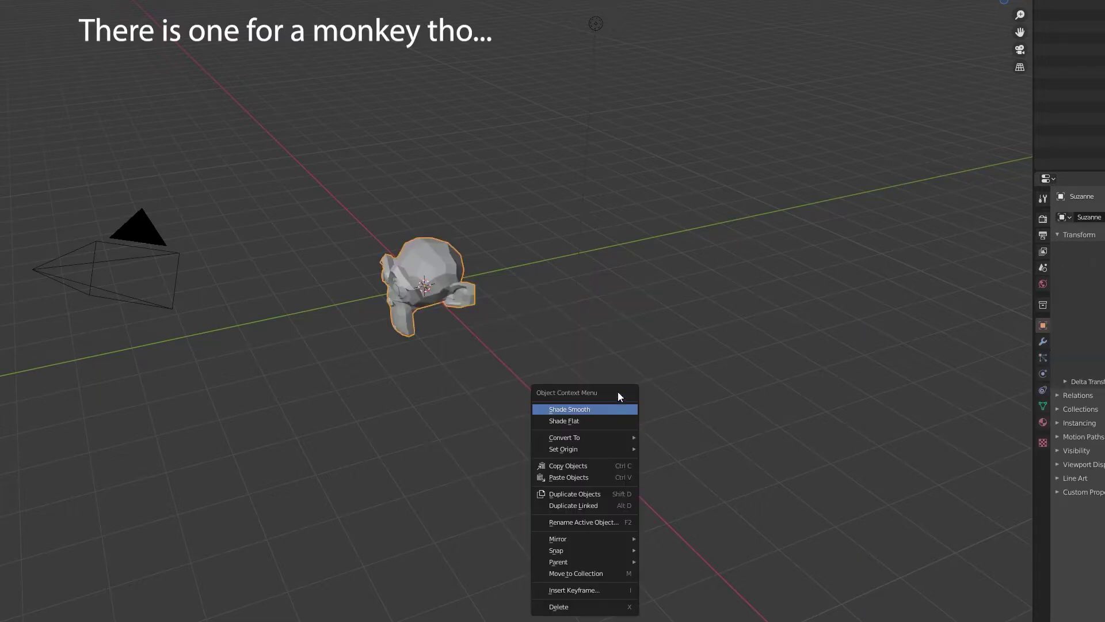
left_click(620, 355)
key("Delete")
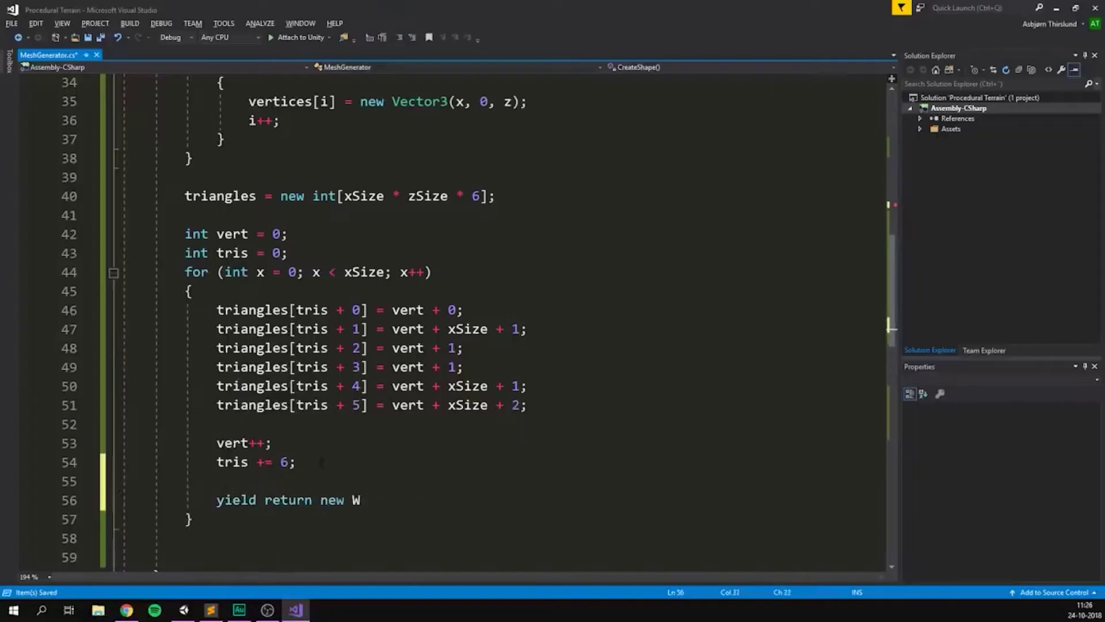
Complete the yield statement at the end of the triangle loop in MeshGenerator.cs with WaitForSeconds(.1f);.
type("aitForSeconds(.1)")
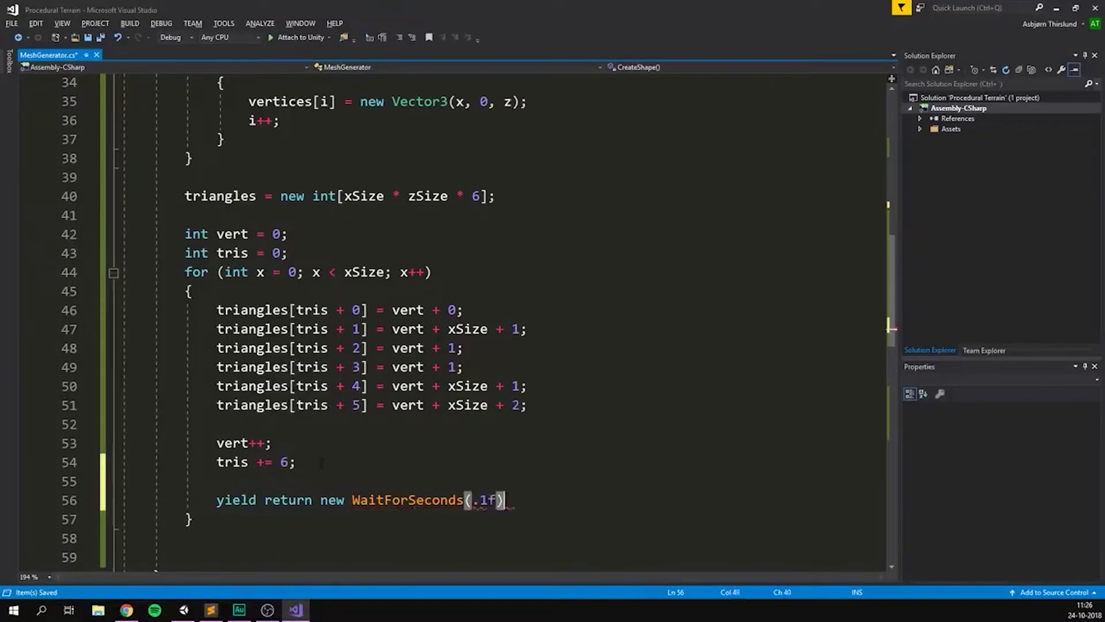
type(";")
Remove the UpdateMesh() call from the Start method and insert a void Update method below it.
scroll(320, 462, "up", 7)
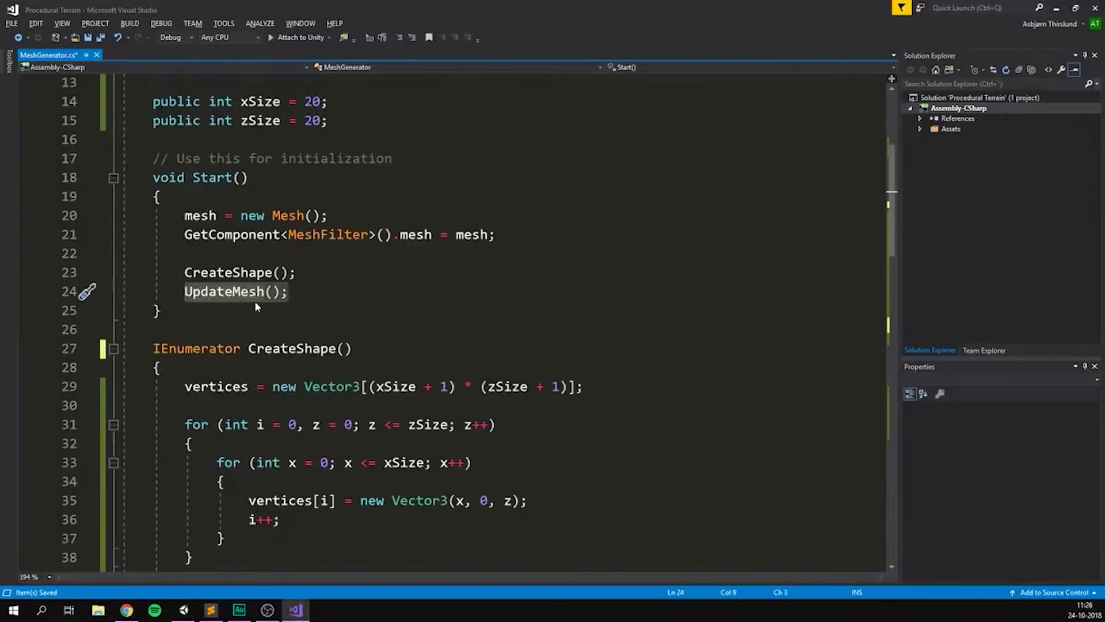
key("BackSpace")
key("BackSpace")
key("BackSpace")
key("BackSpace")
key("Down")
key("Down")
key("Return")
type("void U")
key("Return")
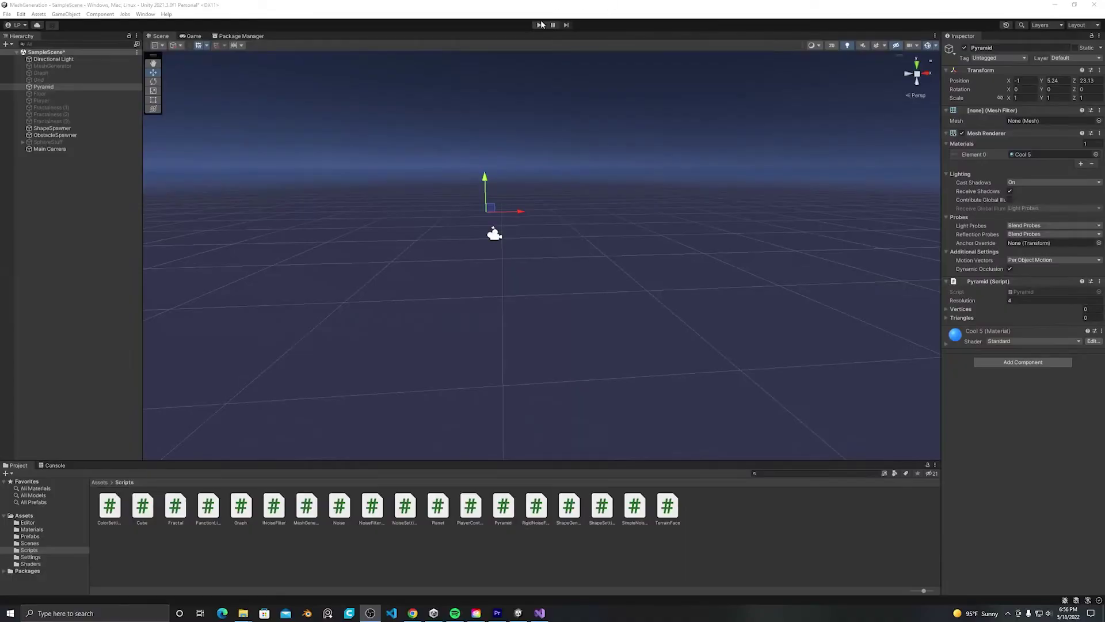
Play the Unity scene, view the generated pyramid from another angle in the Scene view, and stop playing.
left_click(540, 25)
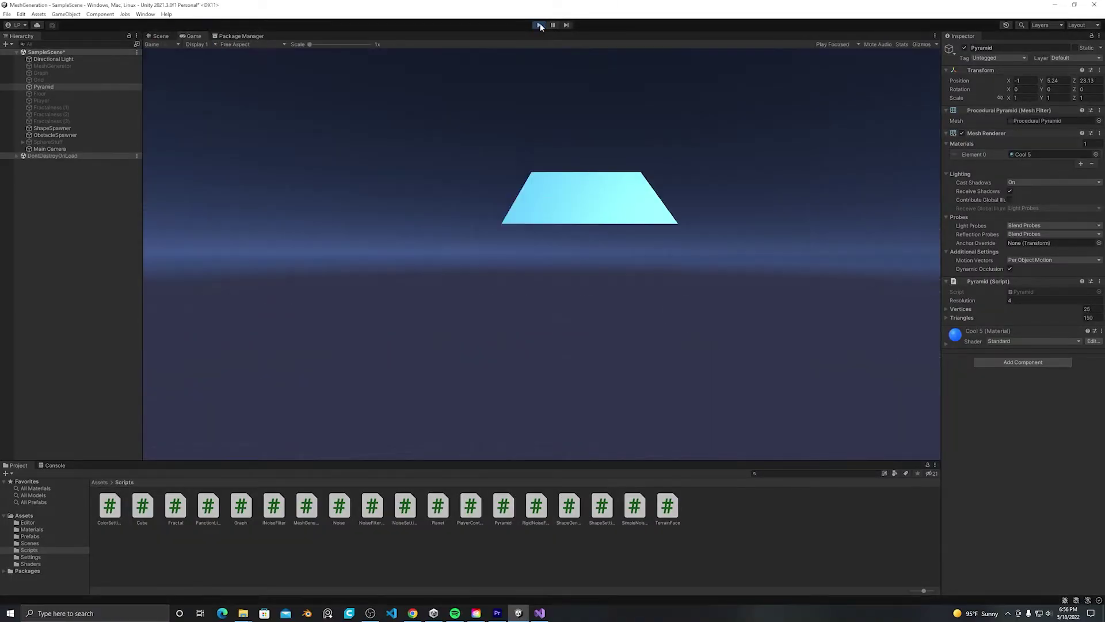
left_click(161, 36)
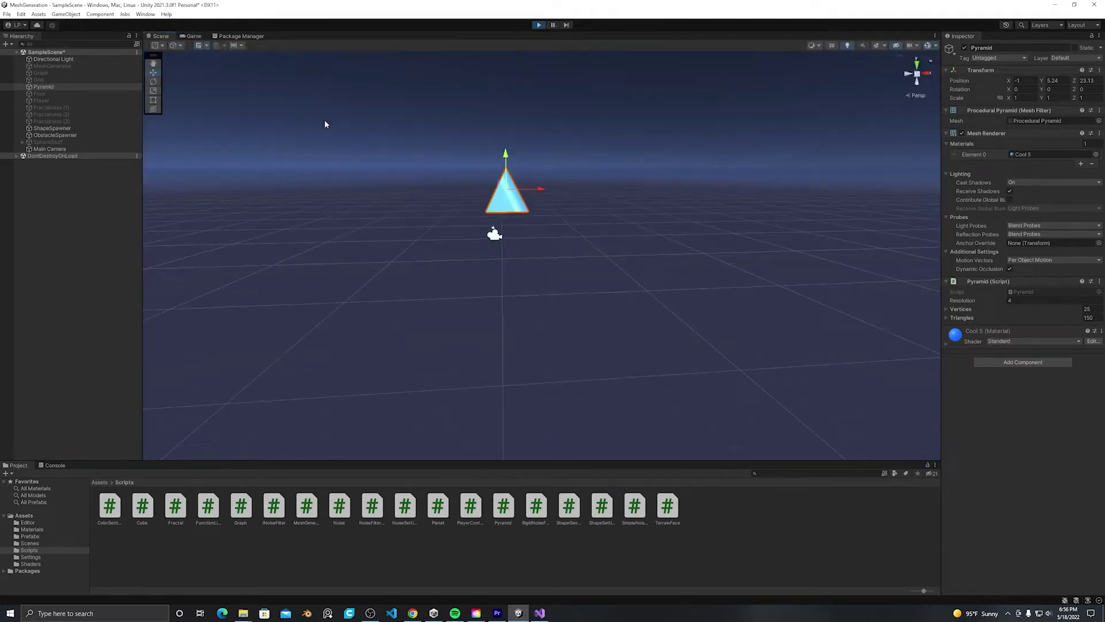
right_click_drag(326, 121, 593, 155)
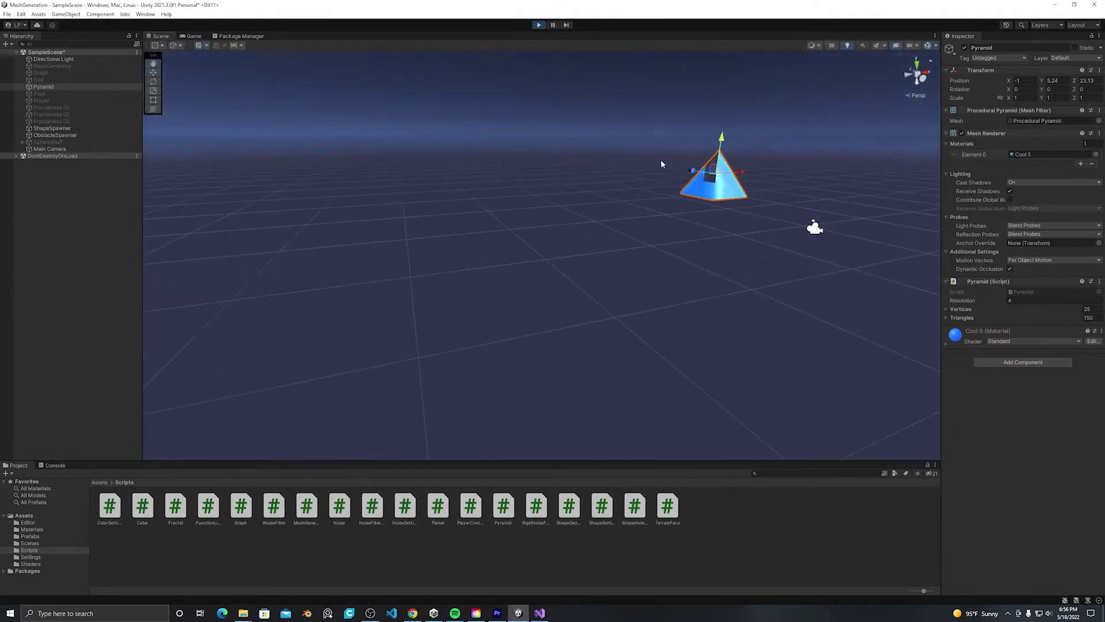
left_click(537, 26)
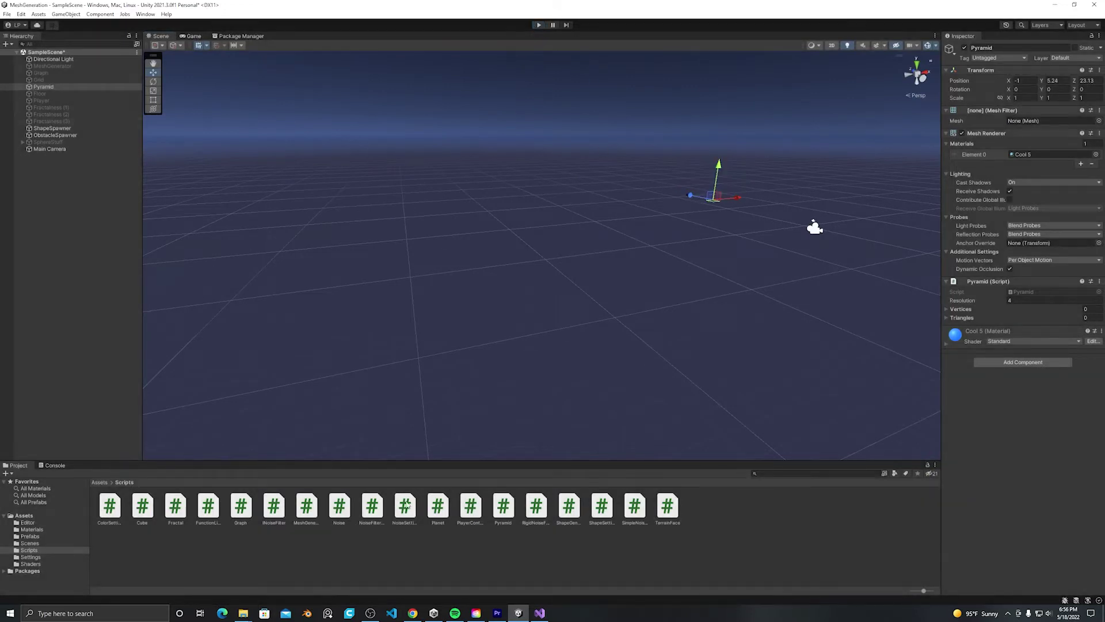
Switch to Visual Studio to check the triangle-building loop in Pyramid.cs, and return to Unity.
left_click(539, 612)
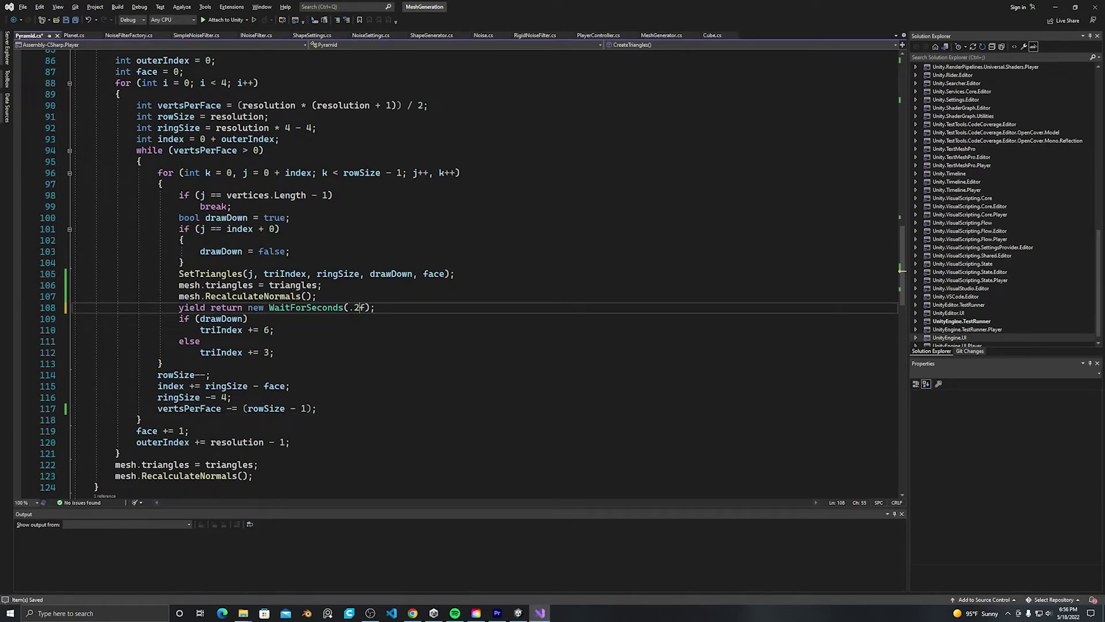
key("alt+Tab")
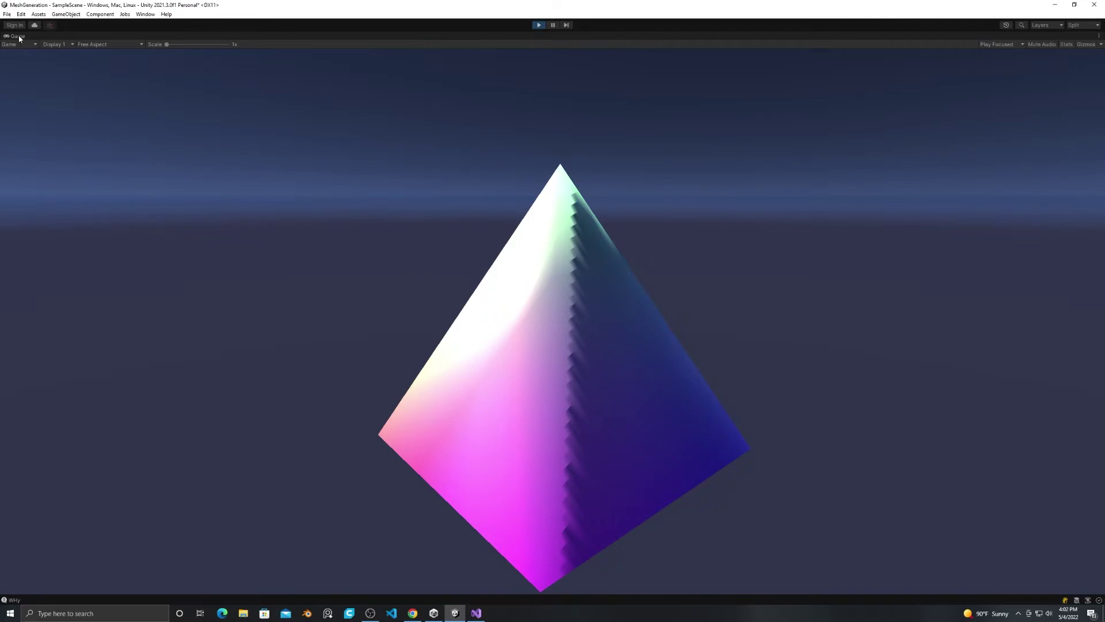
Show the Scene view beside the Game view and inspect the shading of the coloured pyramid from several angles.
left_click(46, 64)
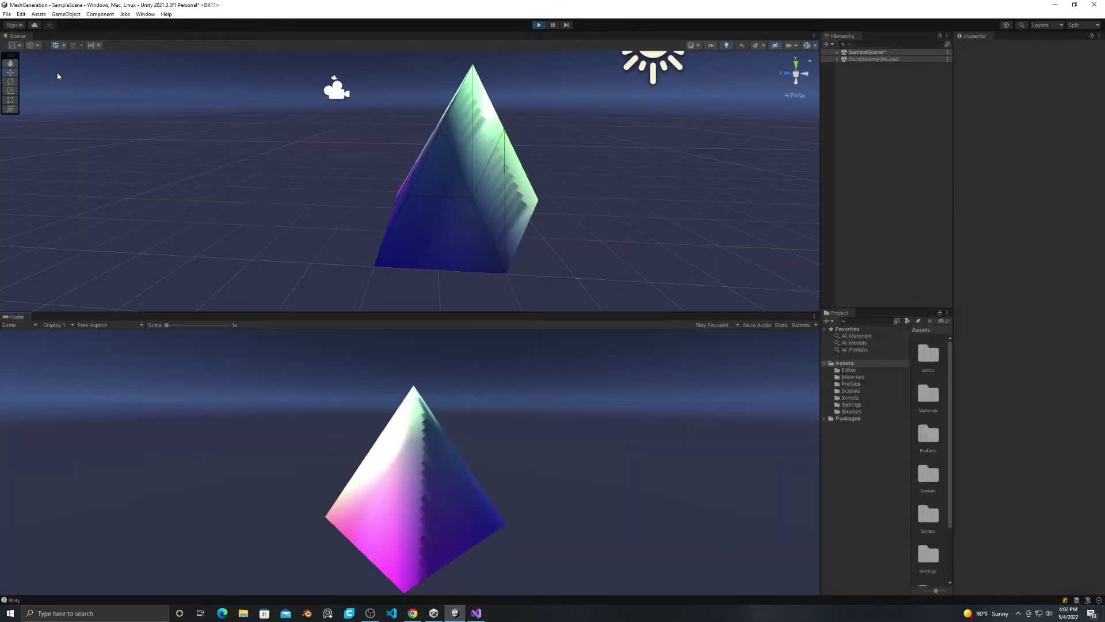
right_click_drag(435, 229, 545, 226)
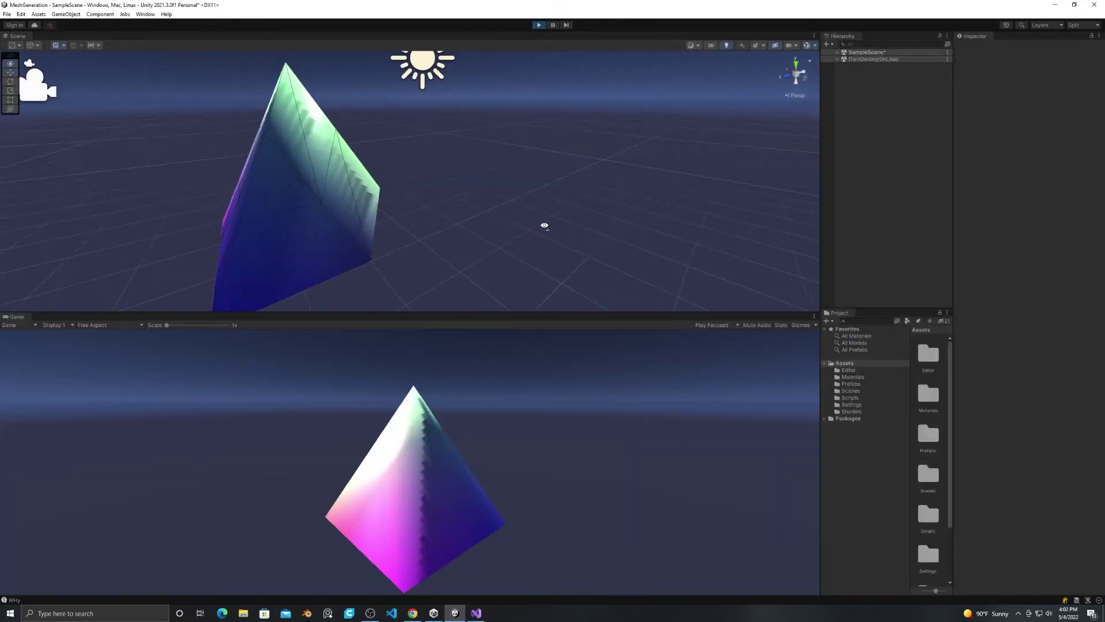
right_click_drag(426, 152, 717, 138)
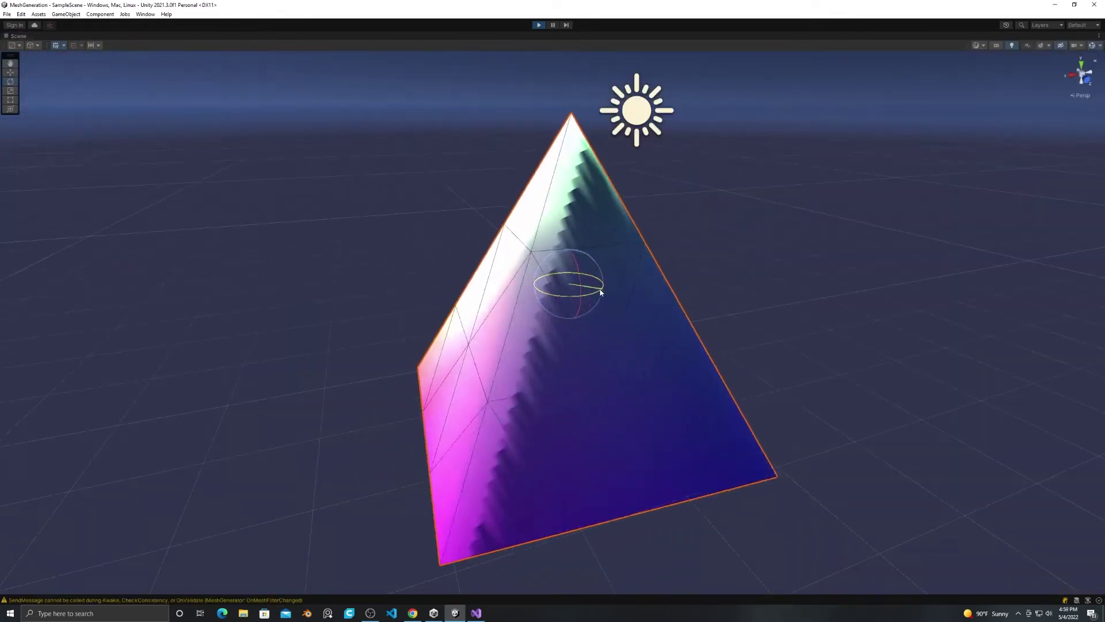
Rotate the selected pyramid about its vertical axis and tilt it to expose its other faces.
left_click_drag(600, 292, 346, 290)
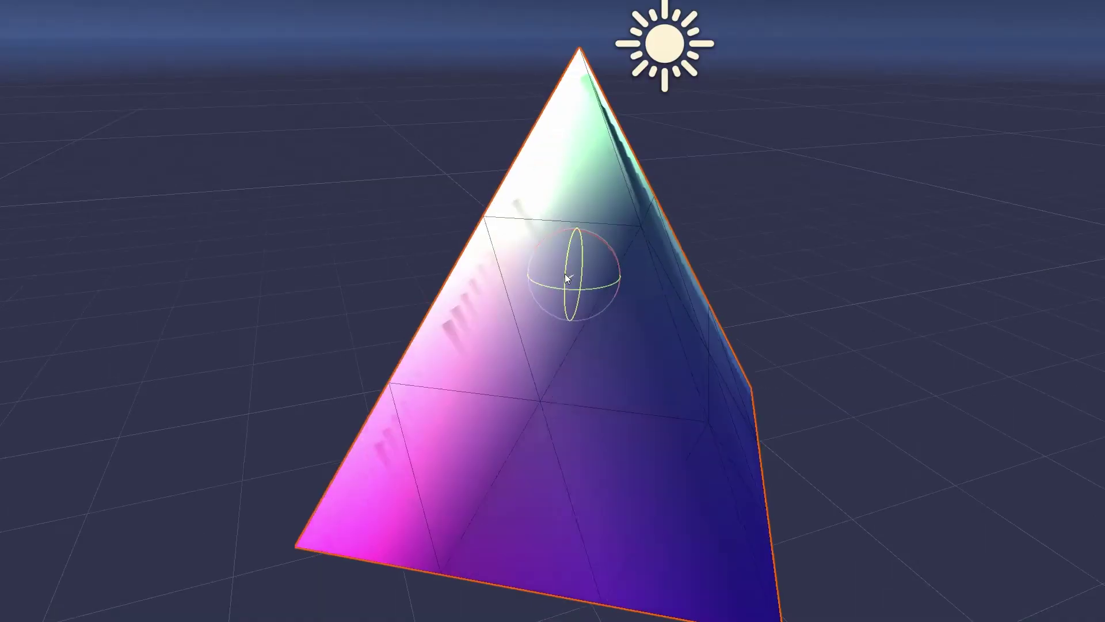
left_click_drag(561, 283, 608, 158)
mouse_move(627, 109)
left_mouse_down()
mouse_move(610, 236)
mouse_move(617, 295)
left_mouse_up()
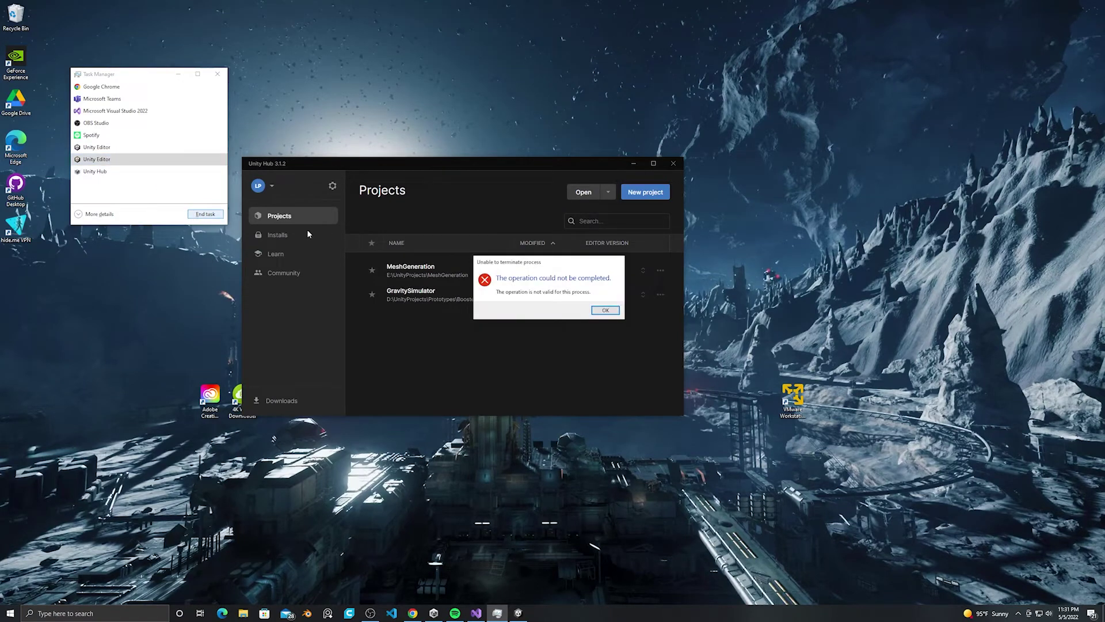
Dismiss the error dialog about the process that could not be terminated.
left_click(604, 311)
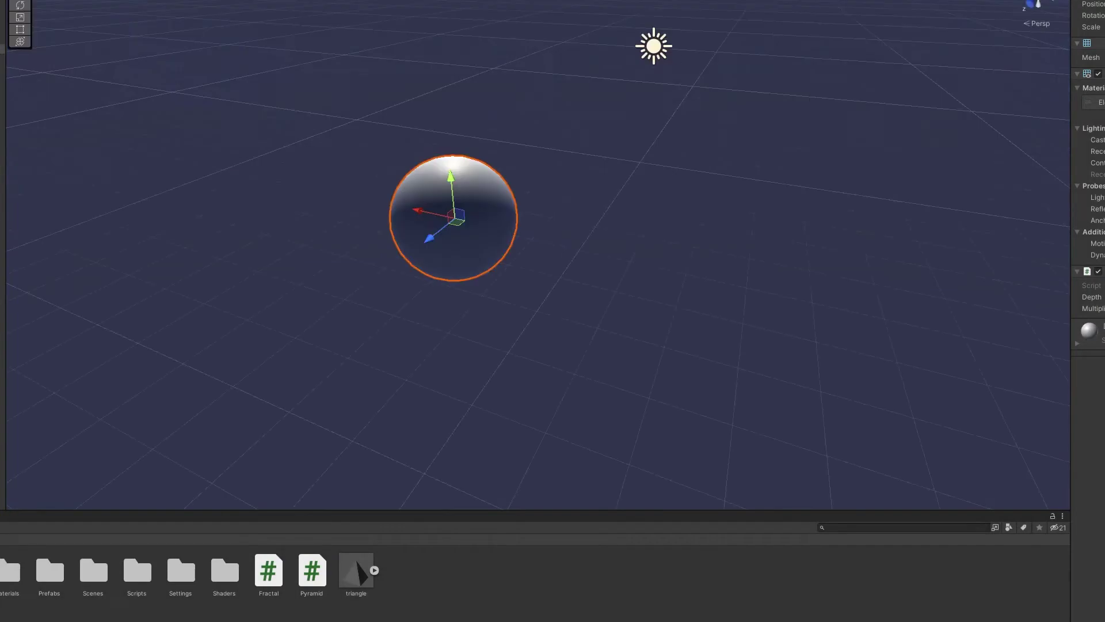
Play the Unity scene containing the fractal sphere and bring up Task Manager.
key("ctrl+p")
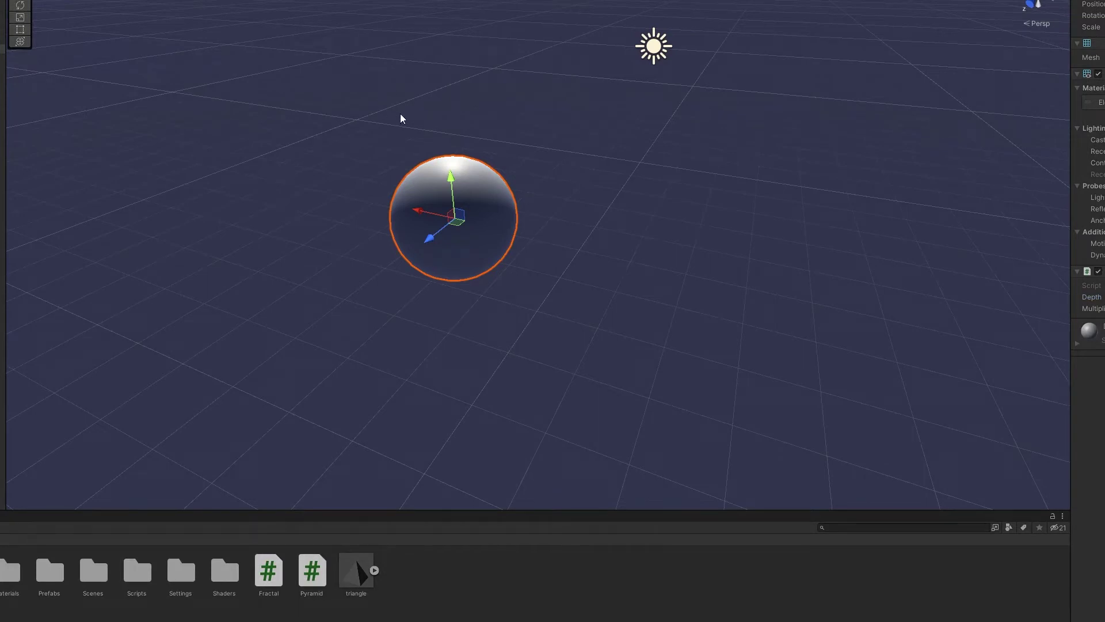
key("ctrl+shift+Escape")
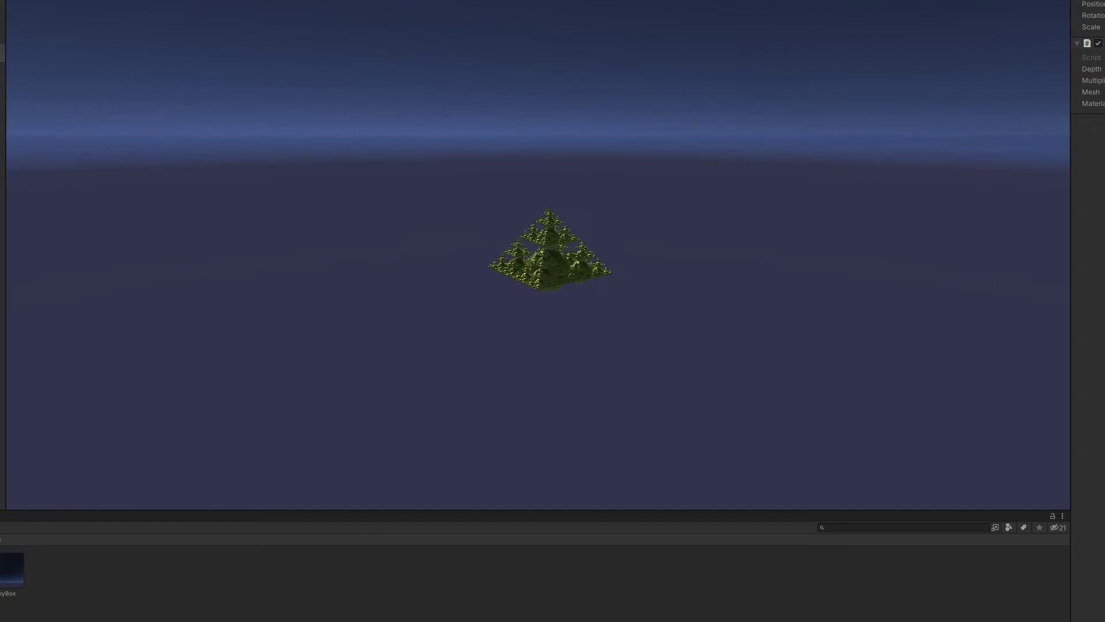
Show the running green sphere fractal in the Scene view and inspect its overall shape.
key("ctrl+1")
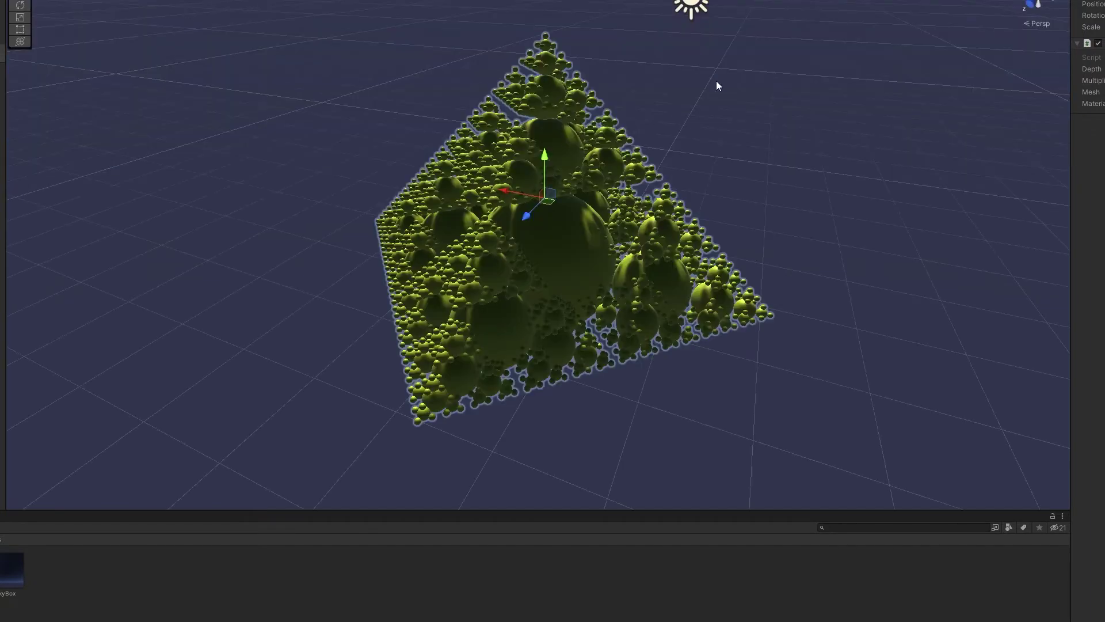
scroll(693, 89, "down", 4)
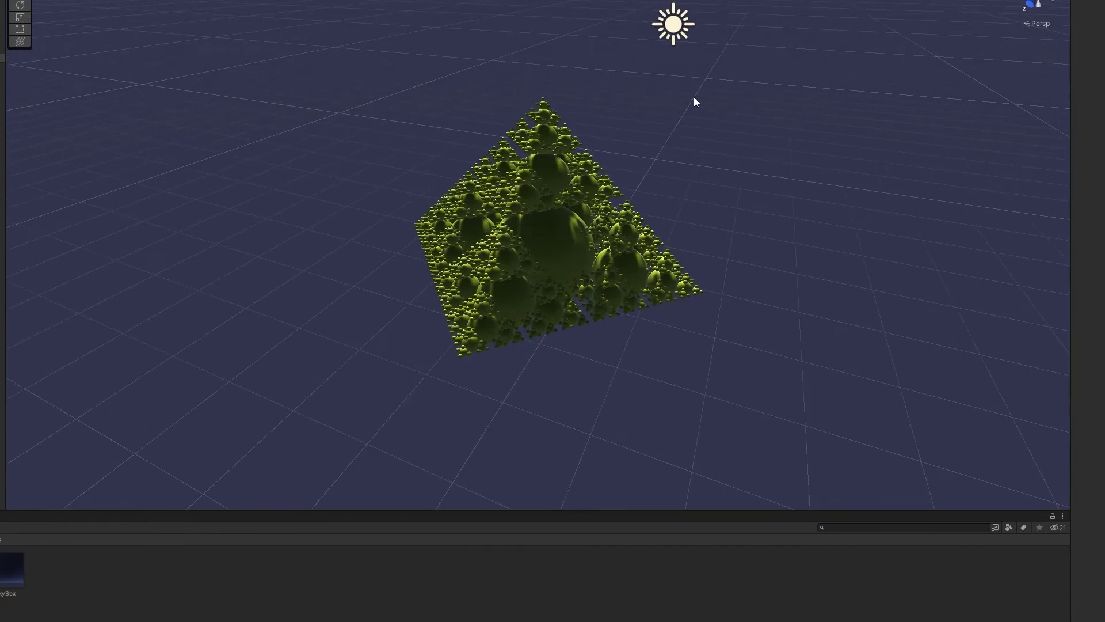
left_click_drag(694, 102, 620, 77, "alt")
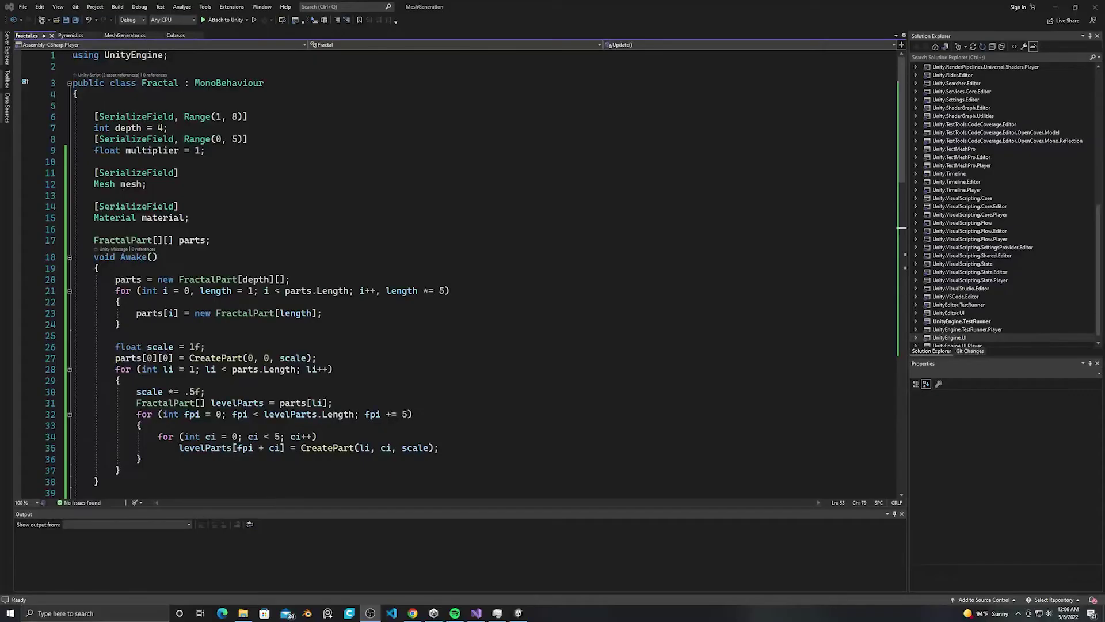
Review the Fractal script's Awake and Update methods, from creating the parts to positioning them relative to their parents.
scroll(461, 270, "down", 6)
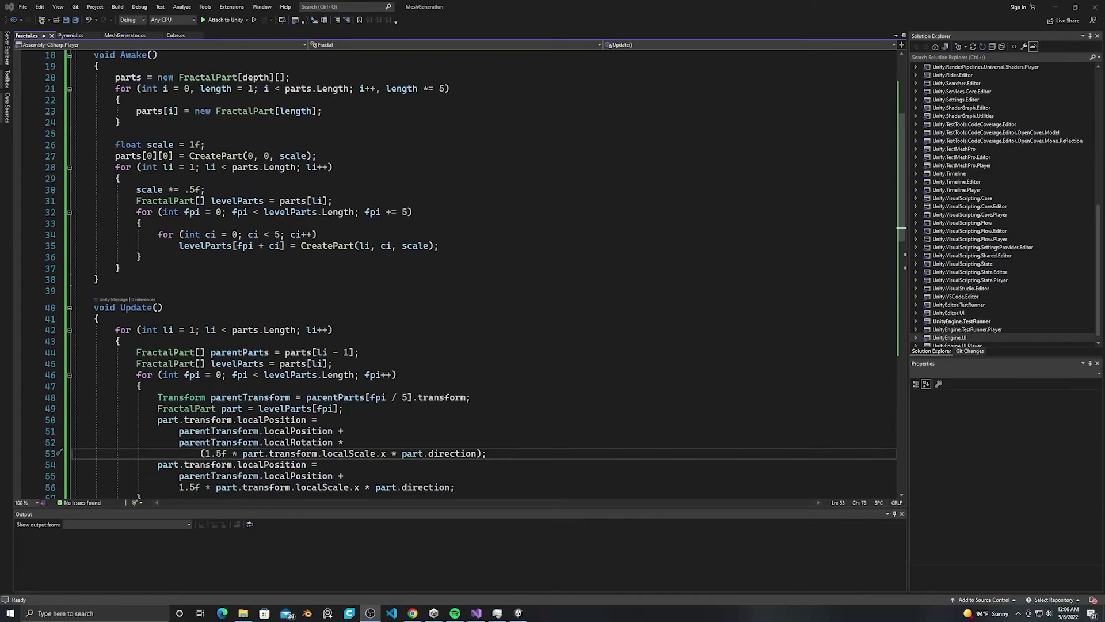
scroll(460, 271, "down", 1)
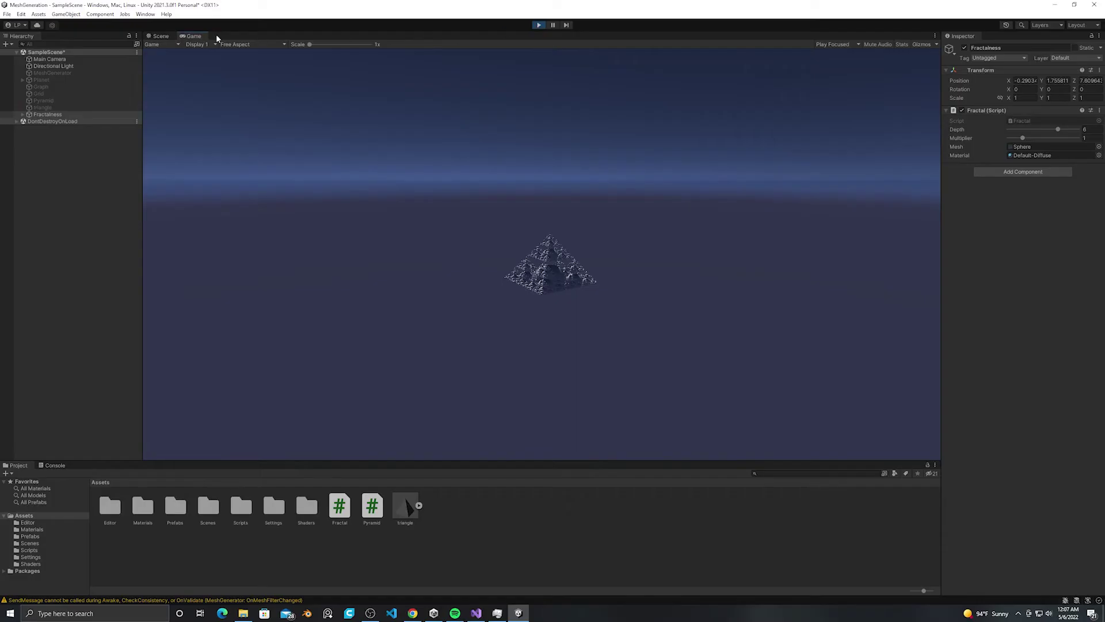
Show the running grey sphere fractal in the Scene view and examine its nested spheres up close and as a whole.
left_click(158, 36)
scroll(569, 273, "up", 5)
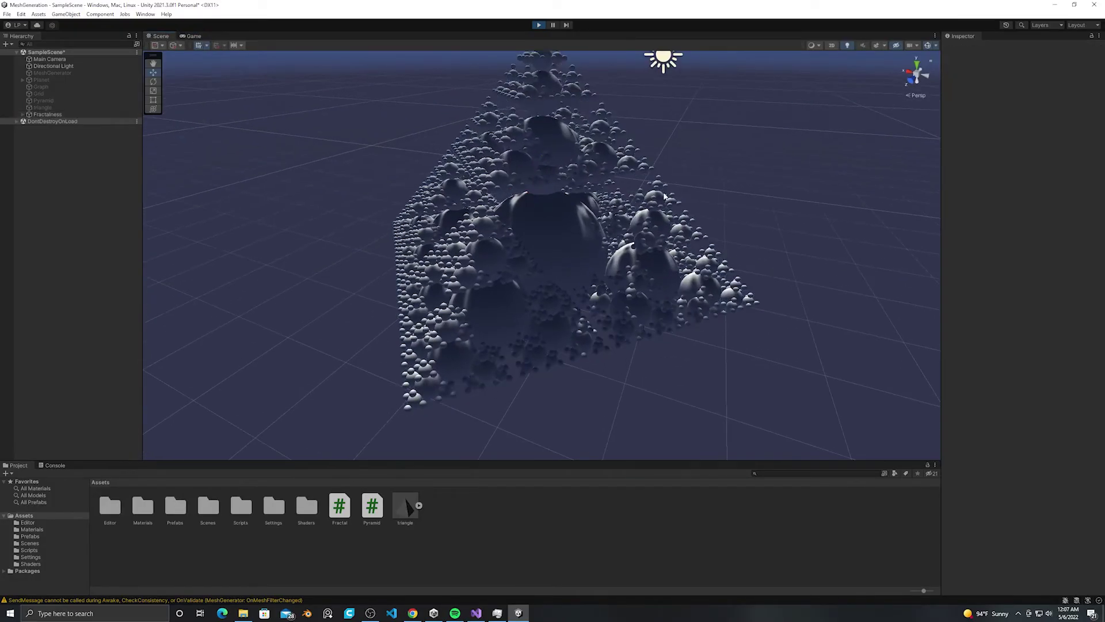
scroll(664, 196, "up", 6)
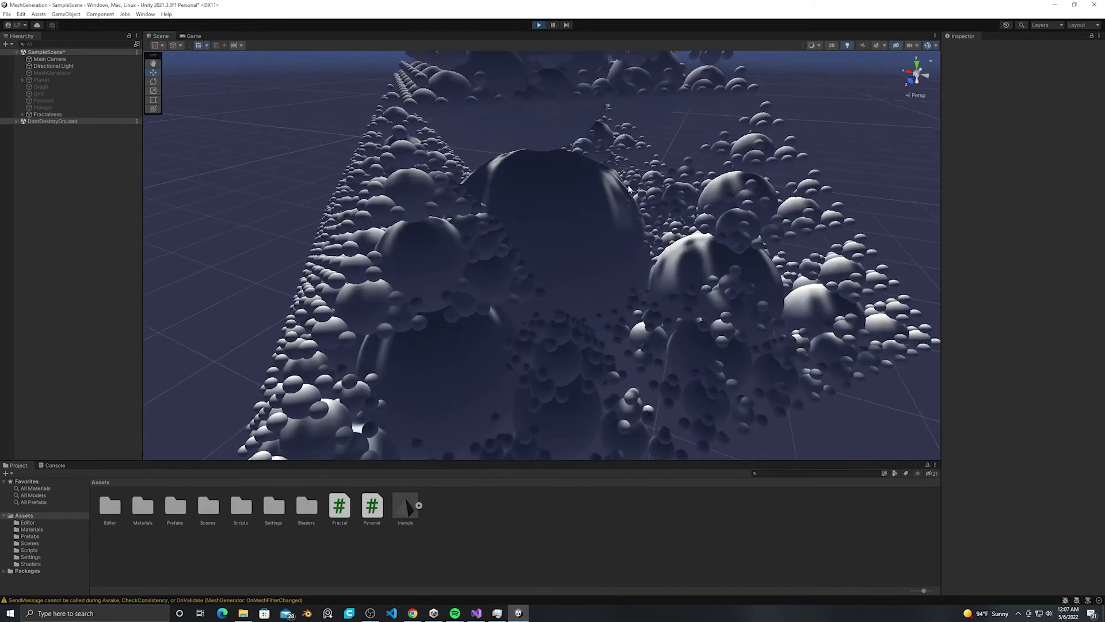
scroll(678, 214, "down", 8)
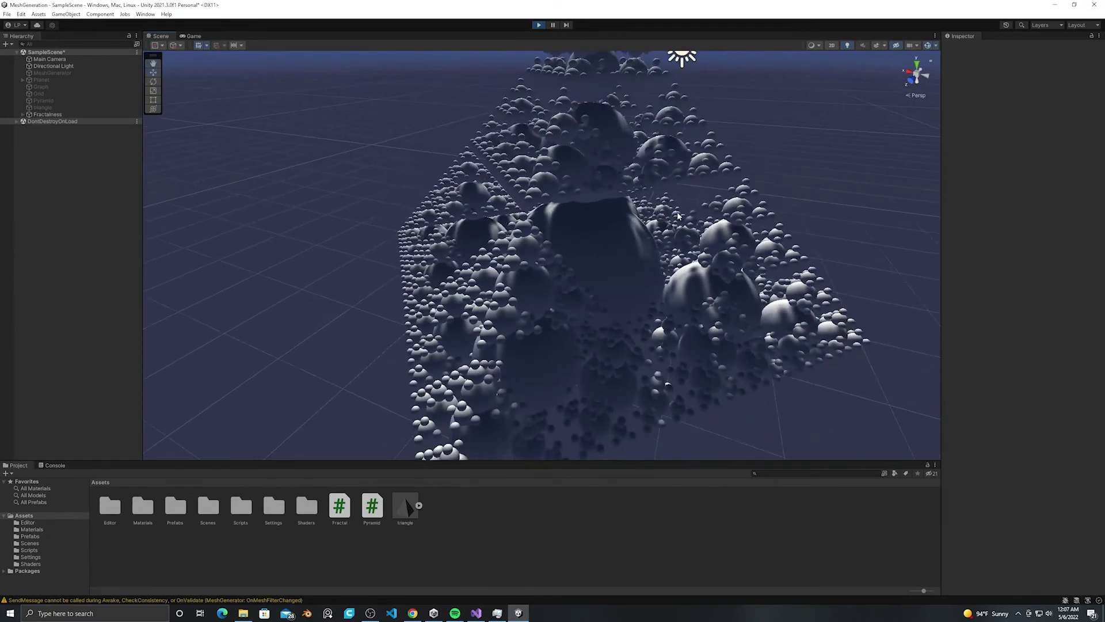
scroll(656, 217, "down", 2)
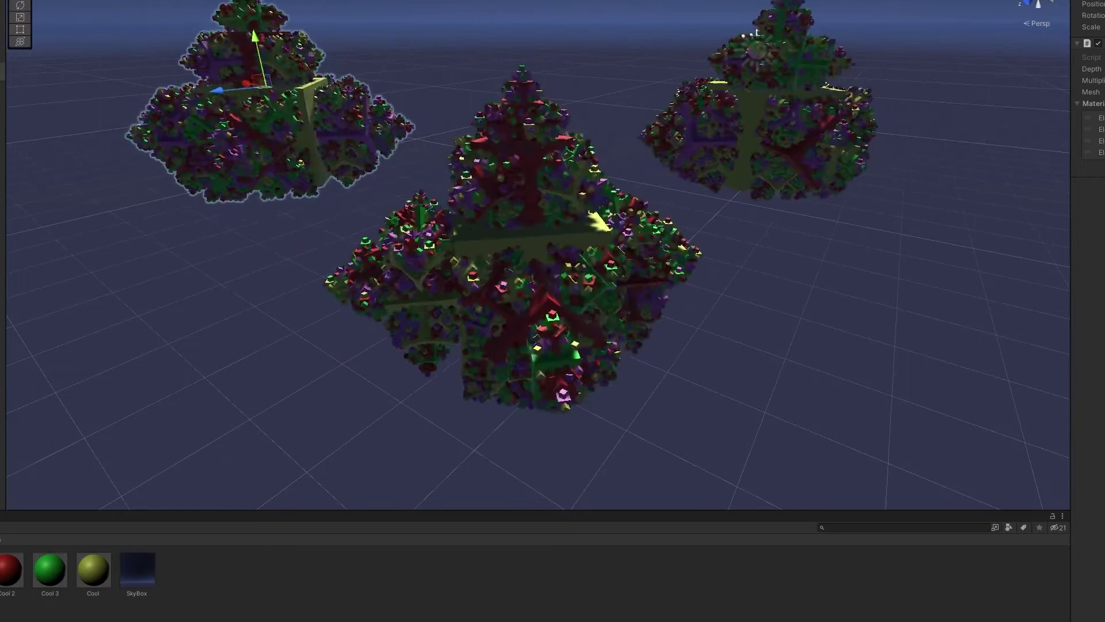
right_click(81, 1)
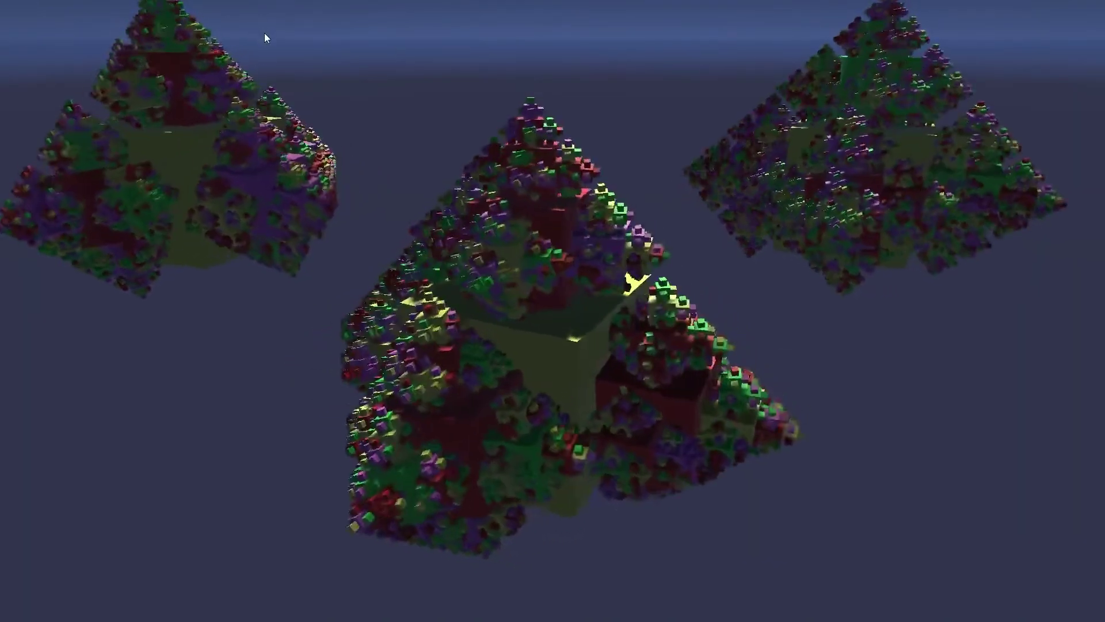